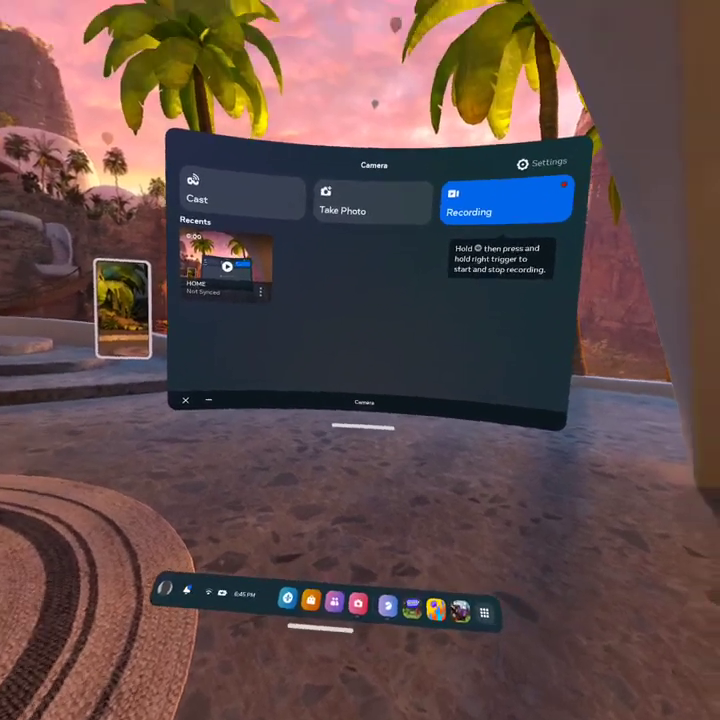
# Open the Meta Quest App Library from the taskbar.
pyautogui.click(391, 560)
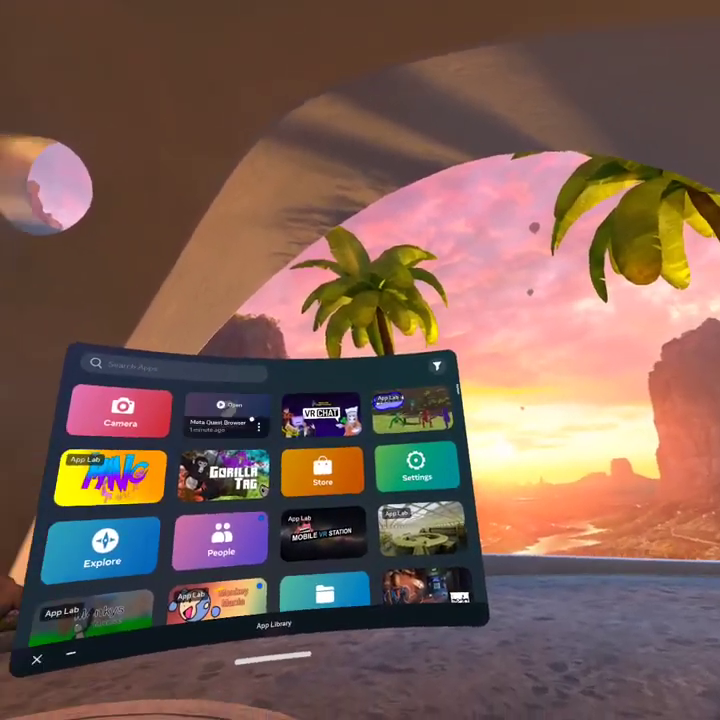
pyautogui.scroll(-5, 260, 500)
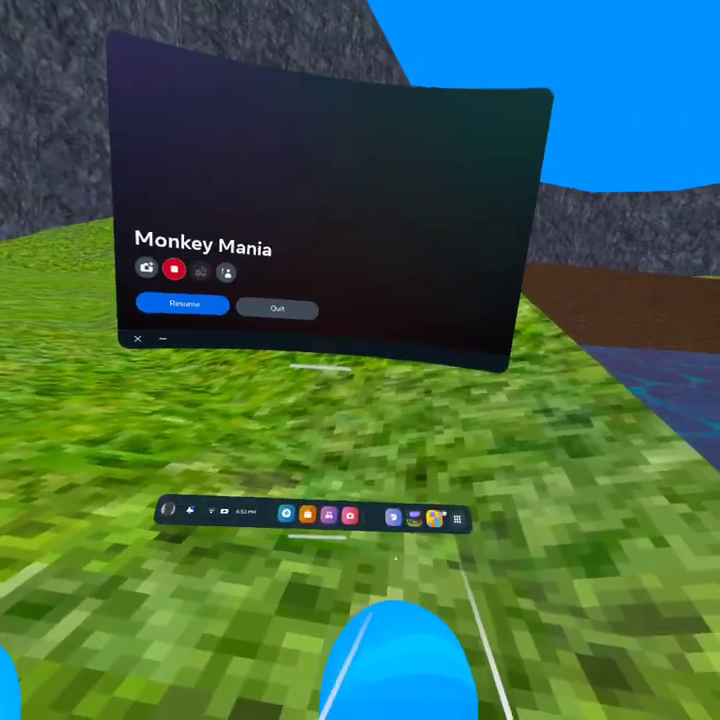
# Launch Monkys House from the App Library, then pause it with the Meta button.
pyautogui.click(457, 518)
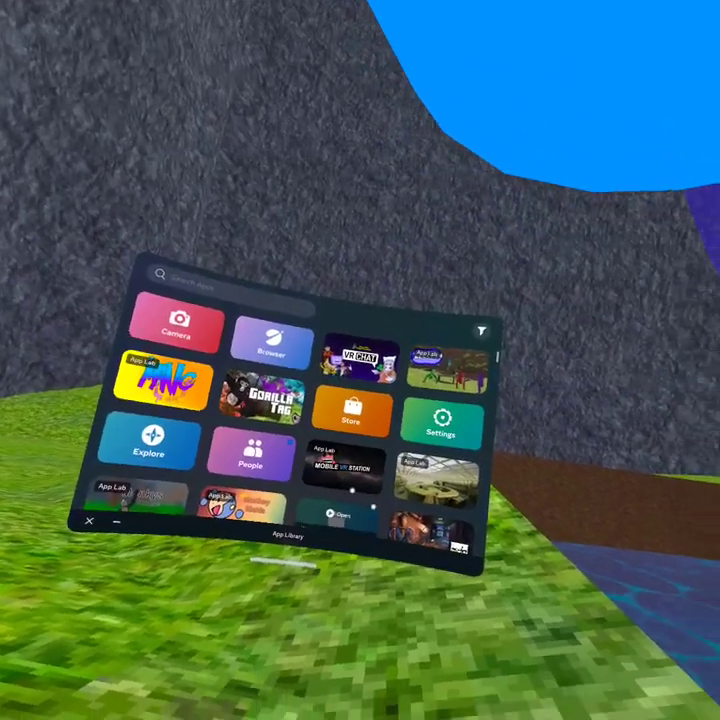
pyautogui.scroll(-3, 285, 420)
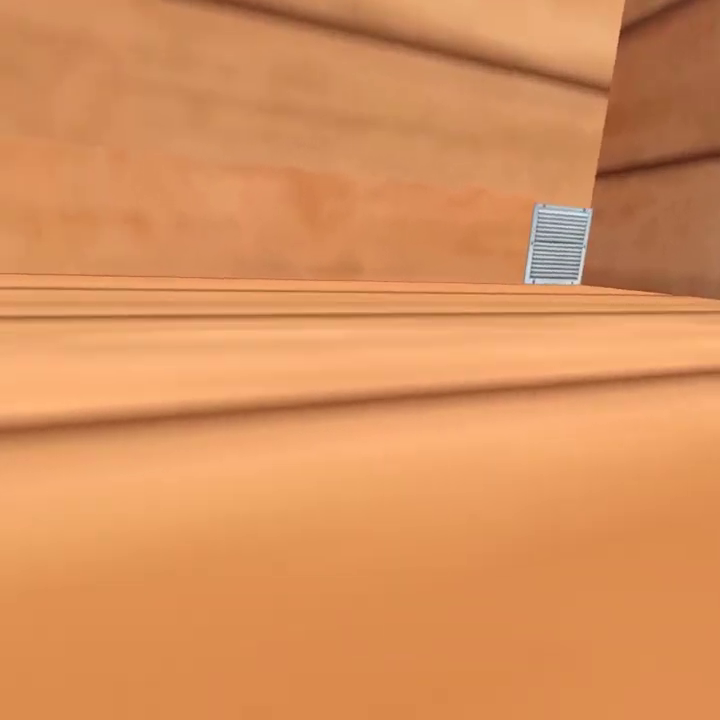
pyautogui.press('super')
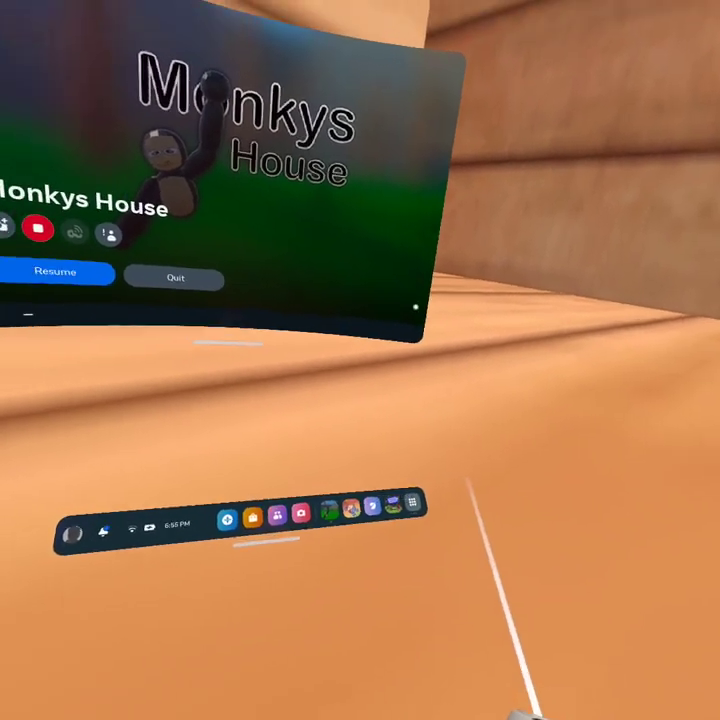
# Open the App Library to pick the bear game instead of Monkys House.
pyautogui.click(411, 474)
pyautogui.scroll(-2, 400, 430)
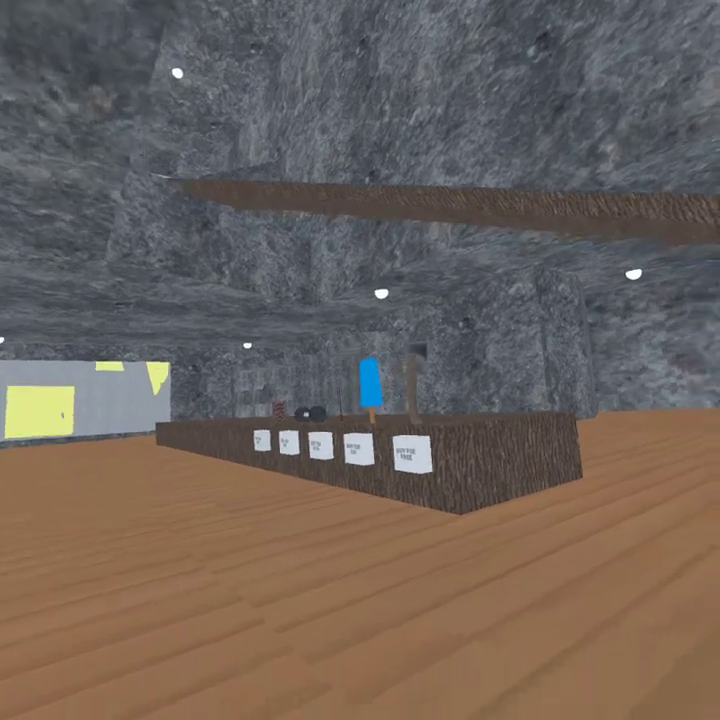
# Buy the blue popsicle for 100, hold it in the left hand, then pause Bearomania.
pyautogui.press('w')
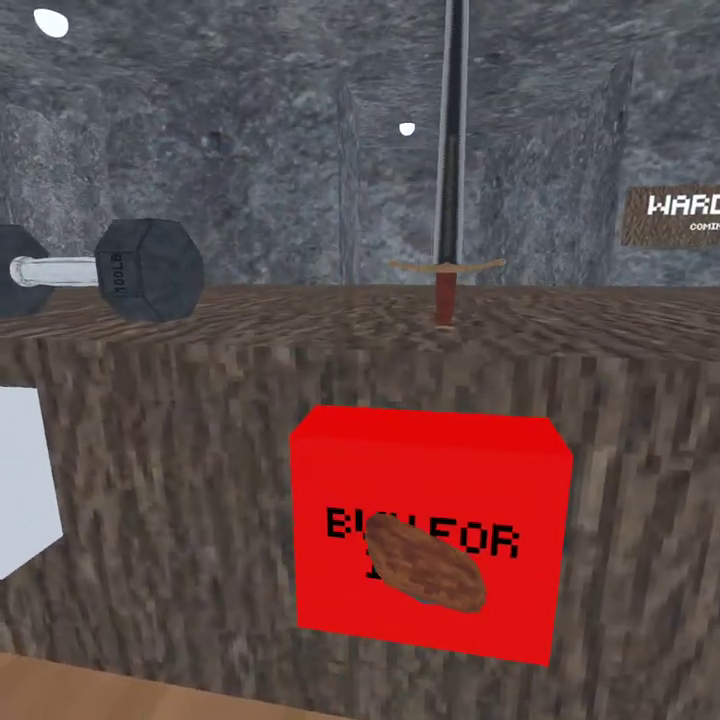
pyautogui.press('w')
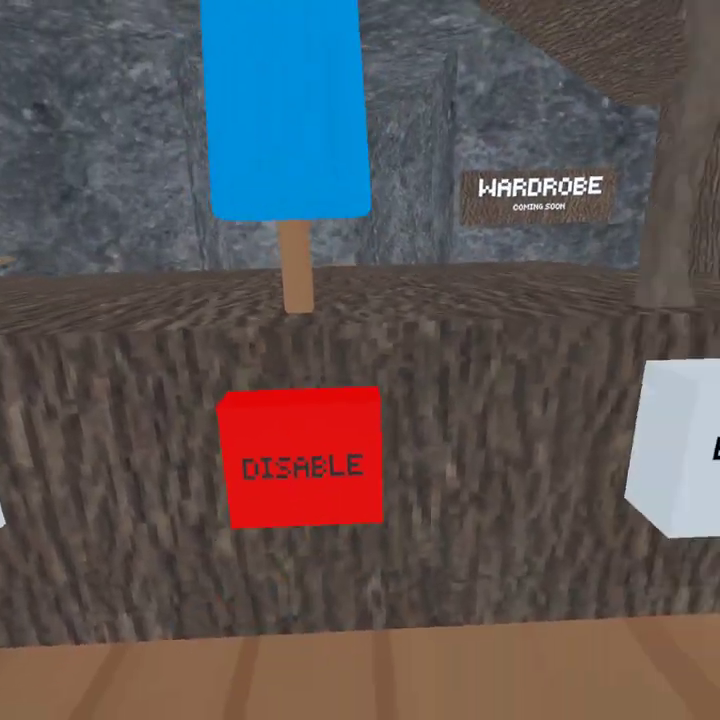
pyautogui.press('w')
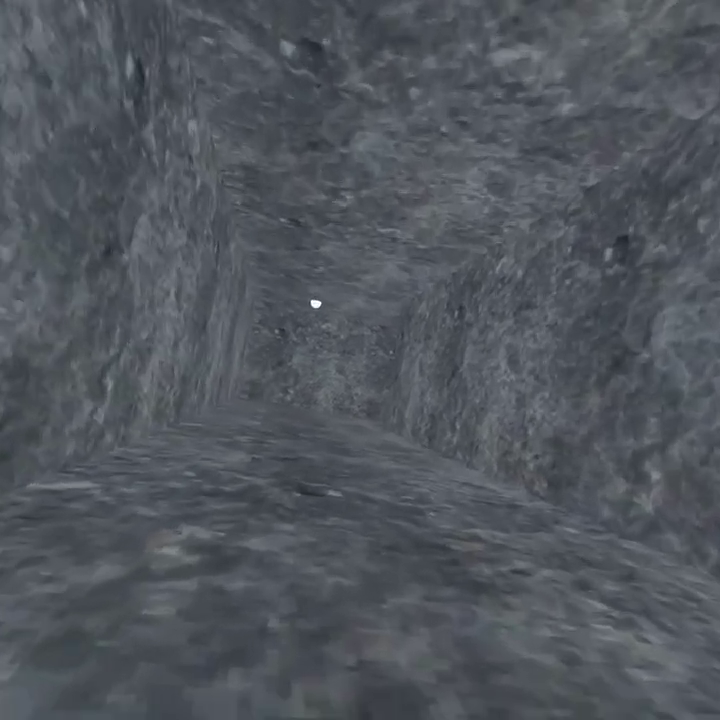
pyautogui.press('super')
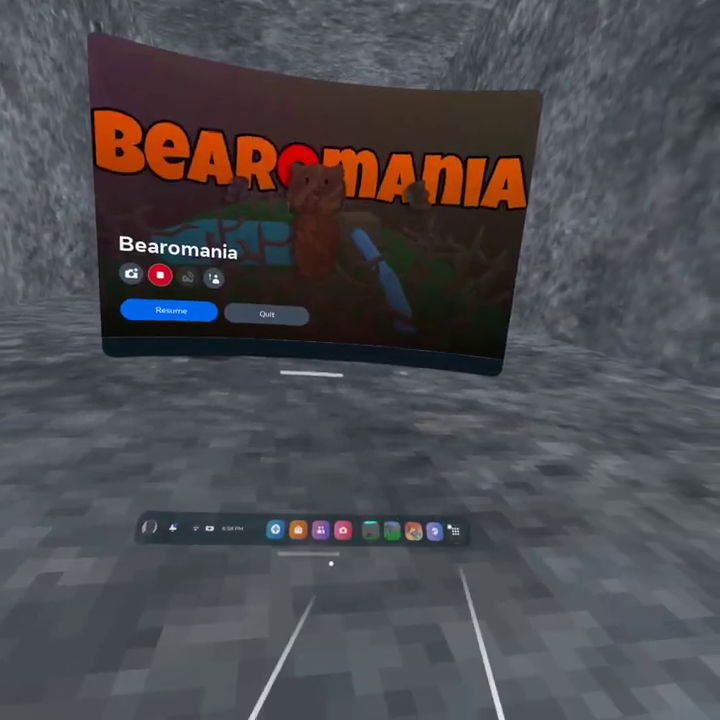
# Open the App Library from the Quest menu bar over paused Bearomania.
pyautogui.click(468, 510)
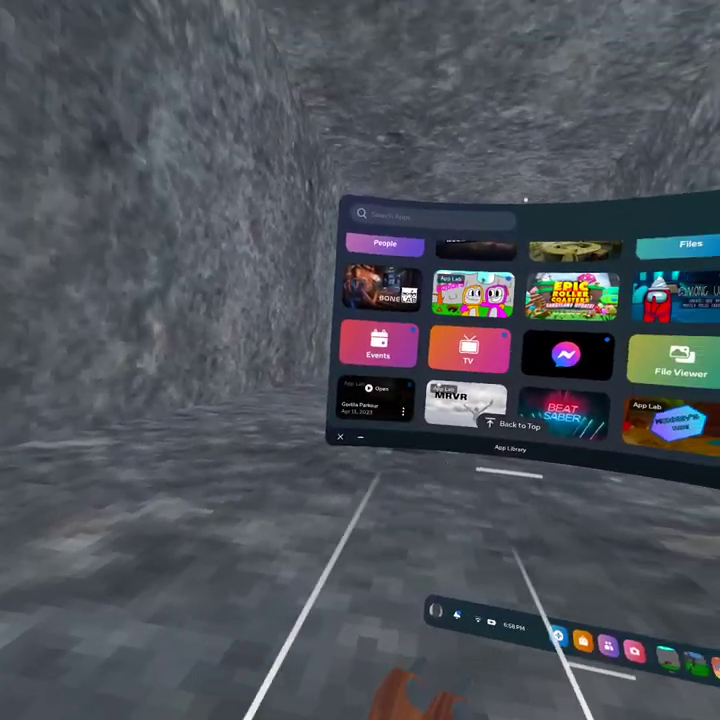
pyautogui.scroll(-4, 500, 370)
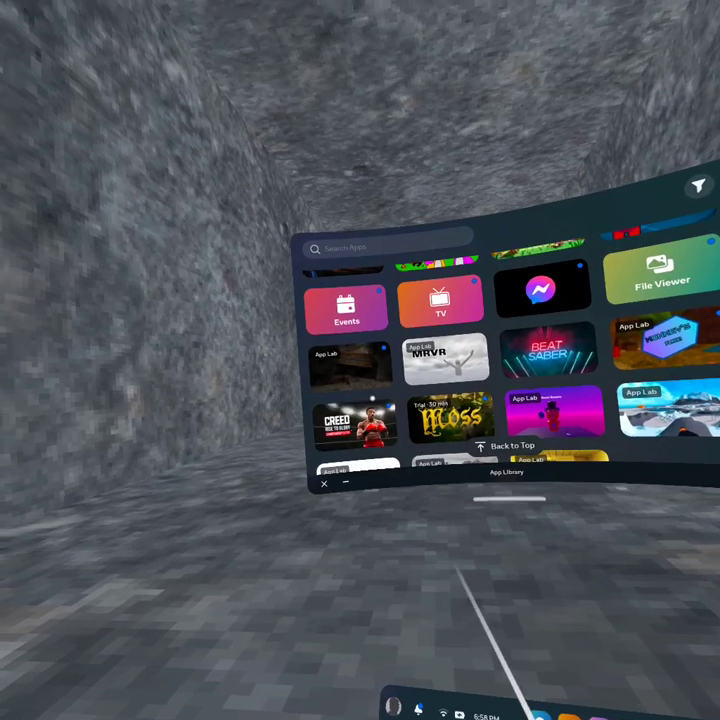